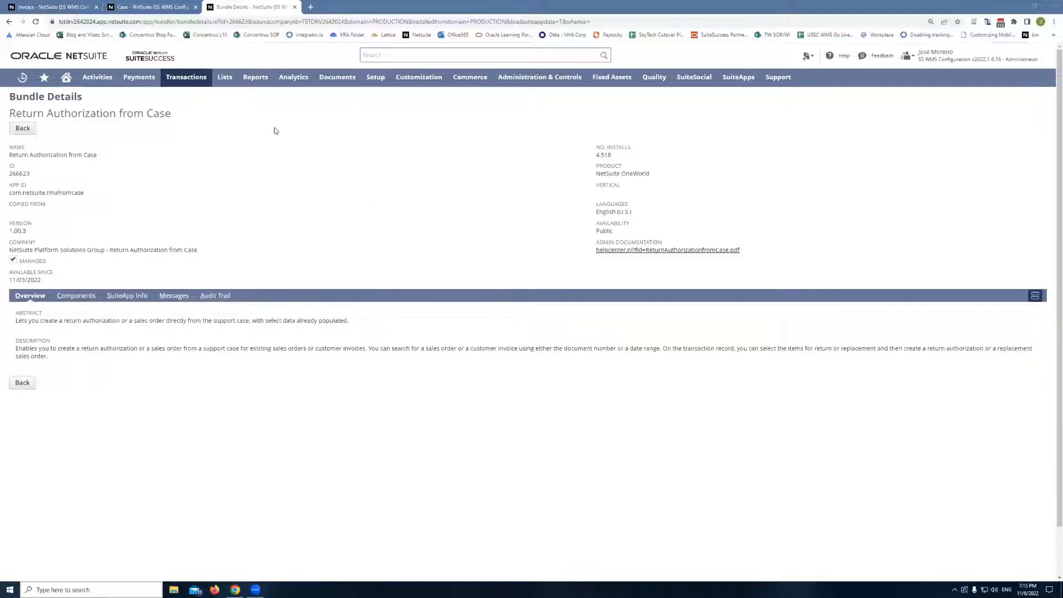
# - From case CASE24, search the customer's transactions and select invoice INV344
pyautogui.click(166, 8)
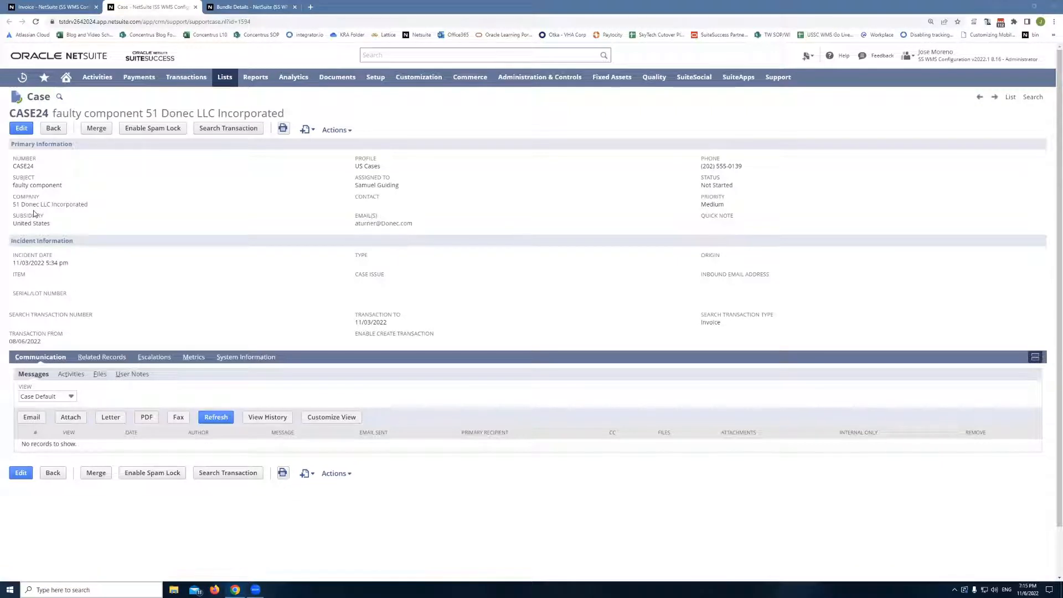
pyautogui.click(228, 129)
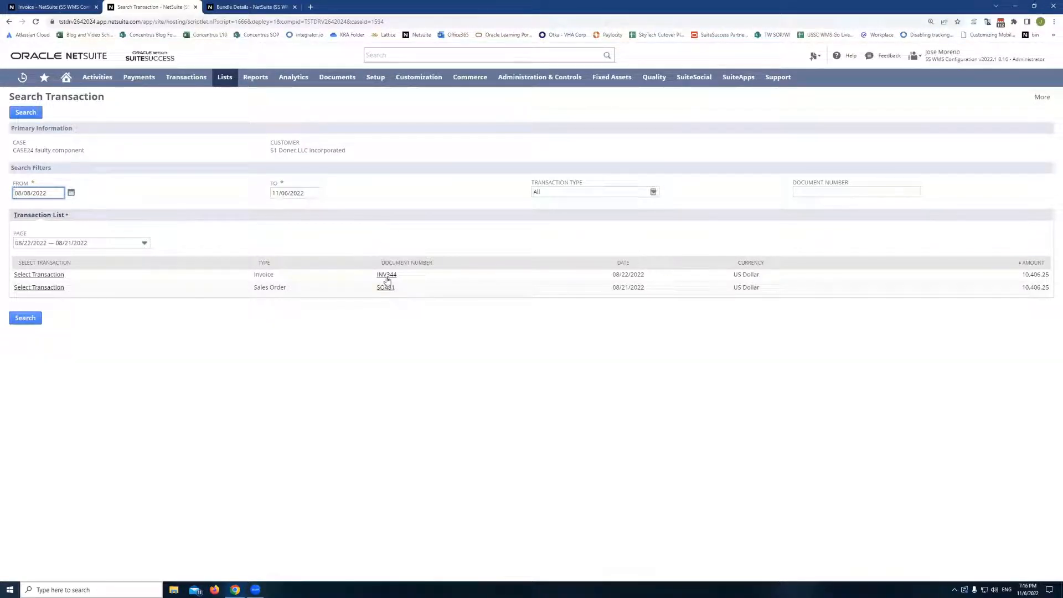
pyautogui.click(38, 277)
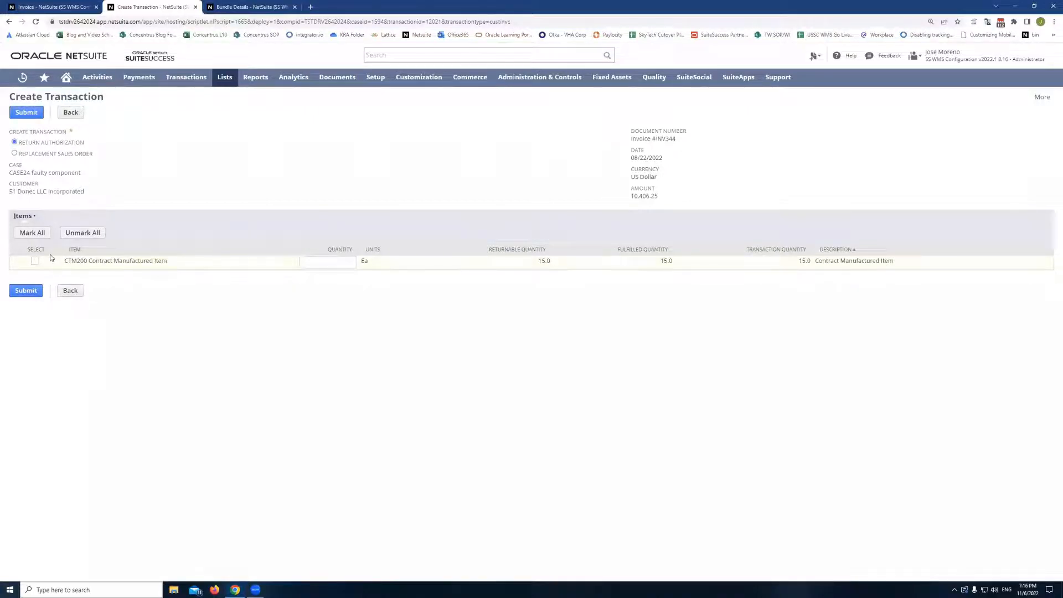
# - Select the CTM200 Contract Manufactured Item with a quantity of 5 and submit a return authorization
pyautogui.click(35, 261)
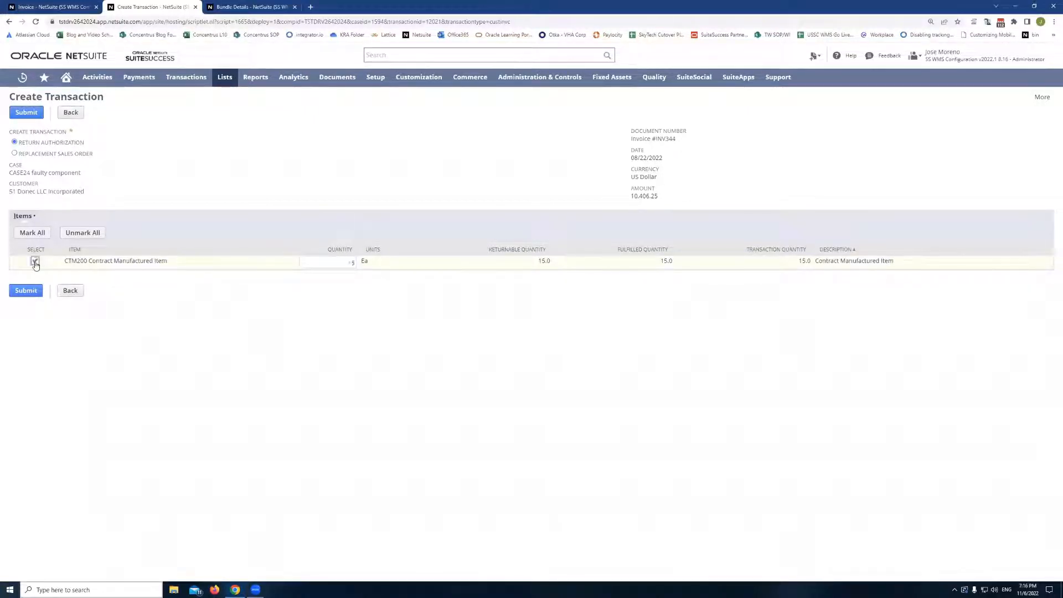
pyautogui.click(345, 263)
pyautogui.doubleClick(345, 262)
pyautogui.write('5')
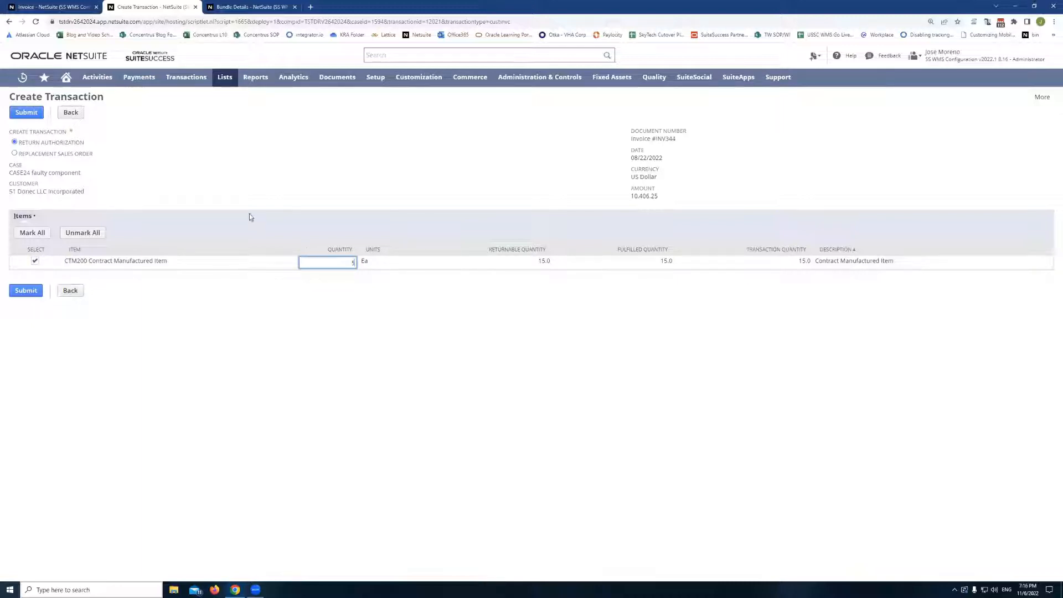
pyautogui.click(232, 173)
pyautogui.click(22, 114)
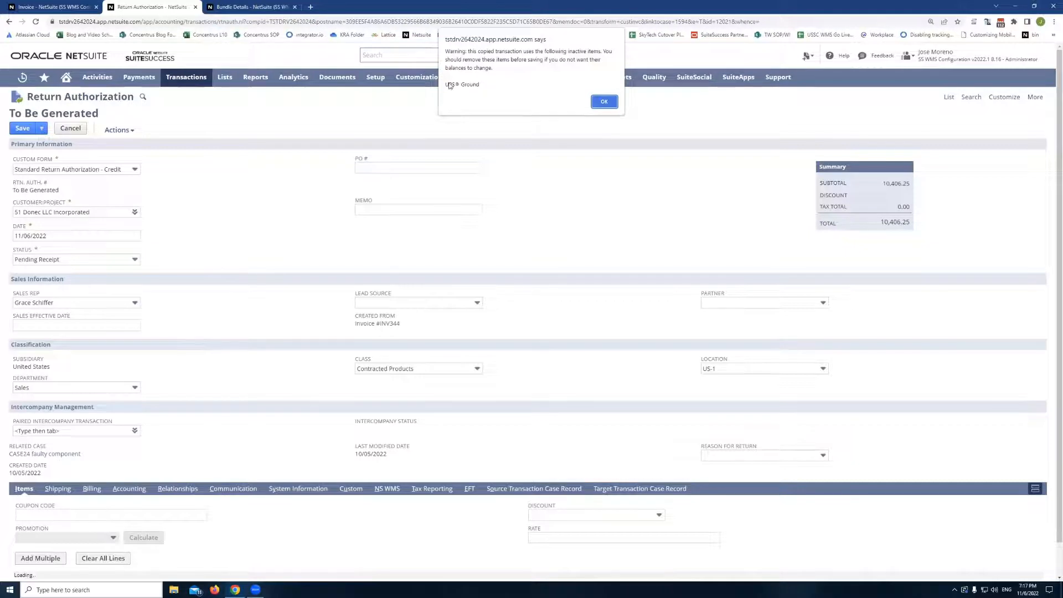
# - Dismiss the inactive-items warning, review the Created From and Related Case fields, and save the return authorization
pyautogui.click(606, 102)
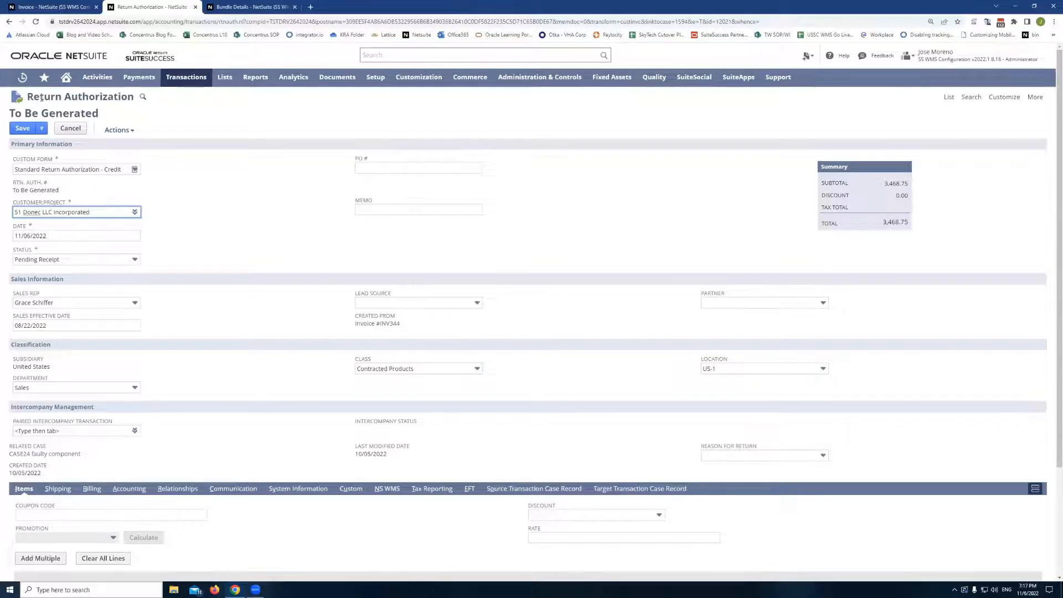
pyautogui.scroll(-1, 164, 251)
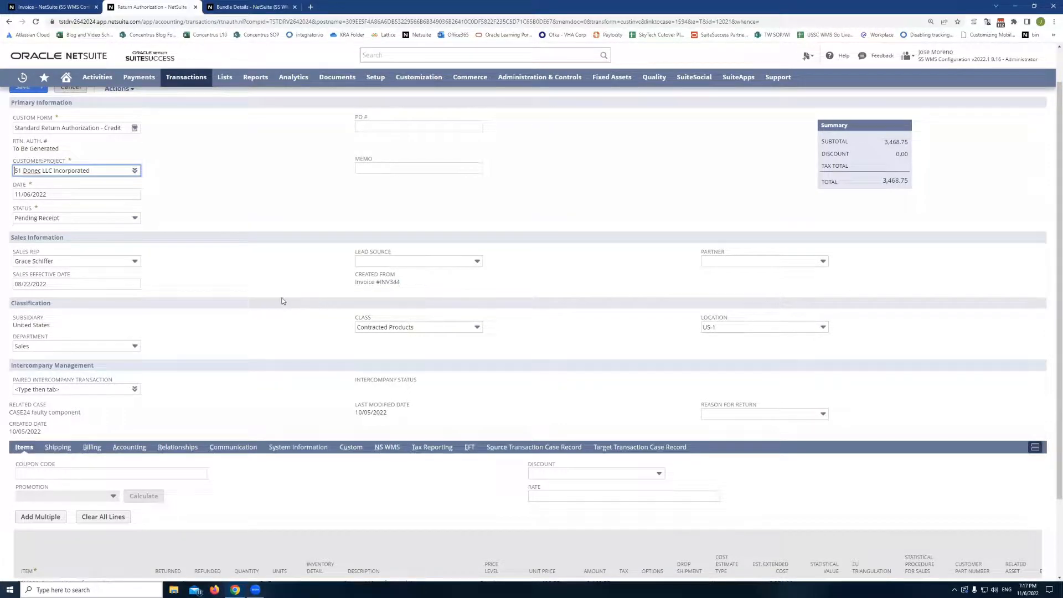
pyautogui.moveTo(401, 283); pyautogui.dragTo(356, 282)
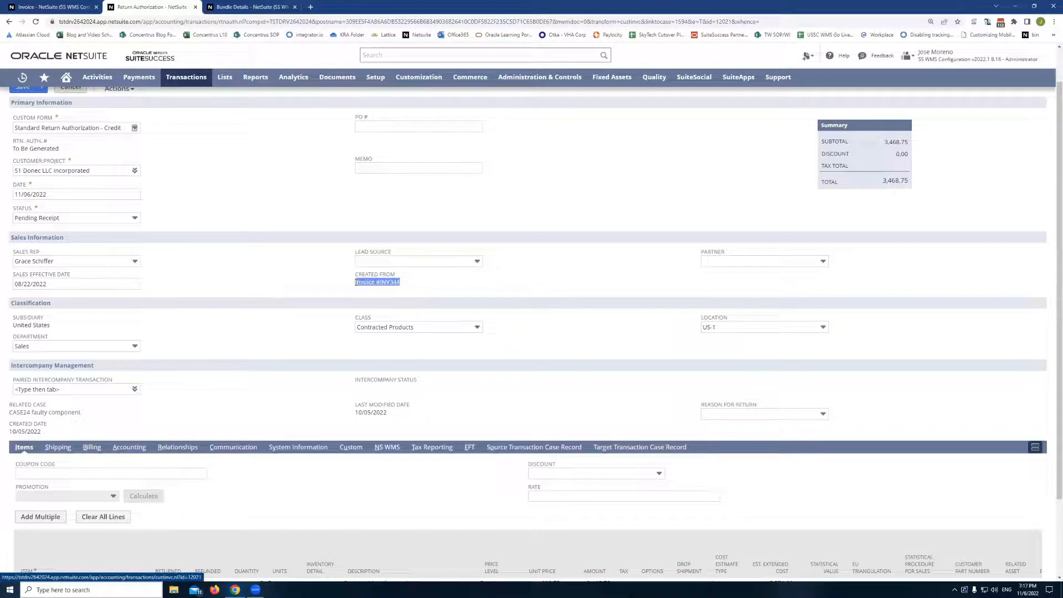
pyautogui.click(319, 286)
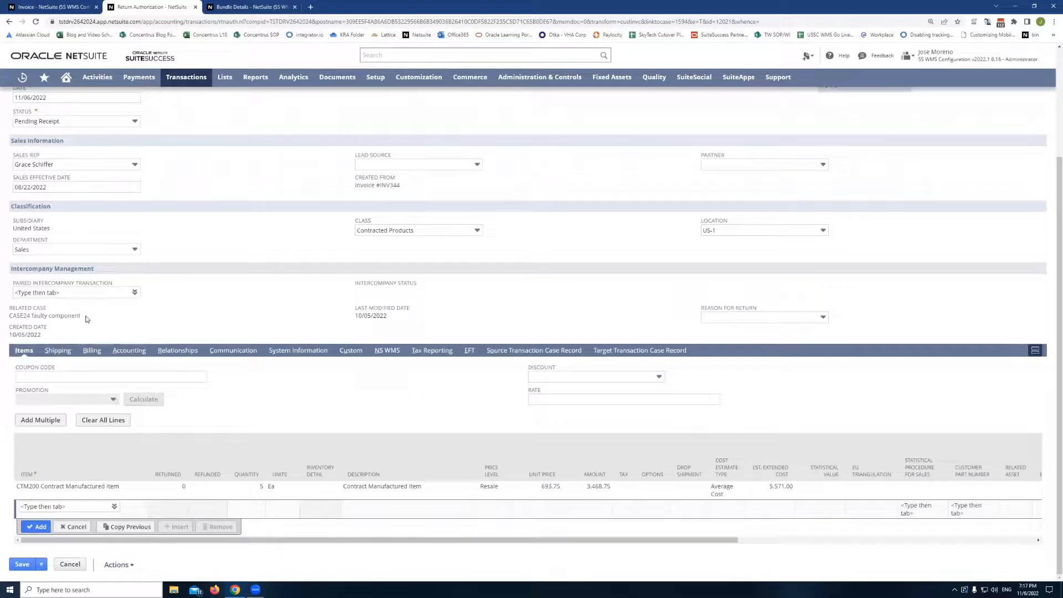
pyautogui.moveTo(87, 319); pyautogui.dragTo(10, 308)
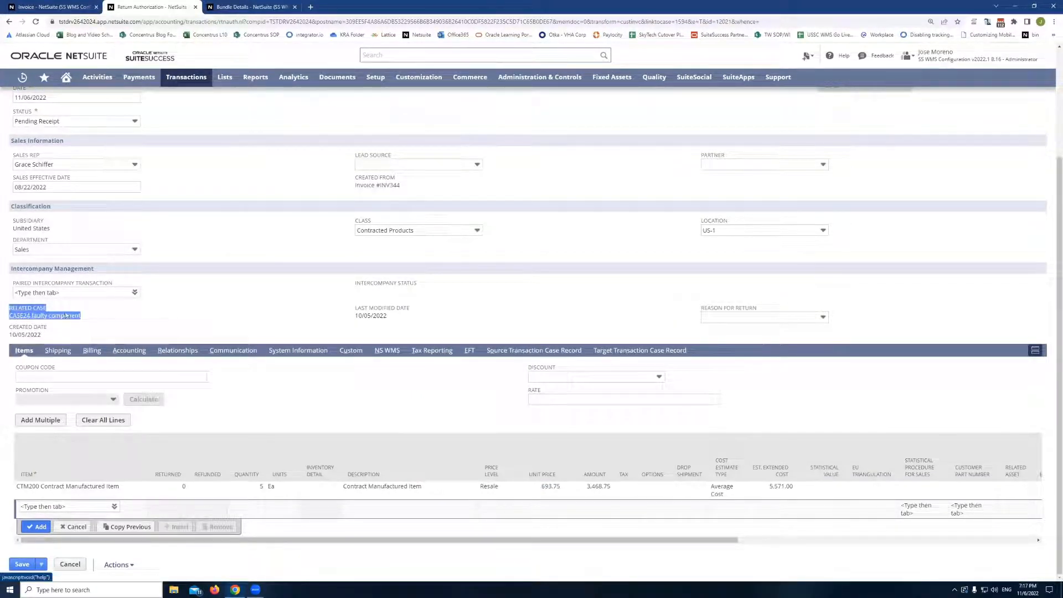
pyautogui.click(219, 294)
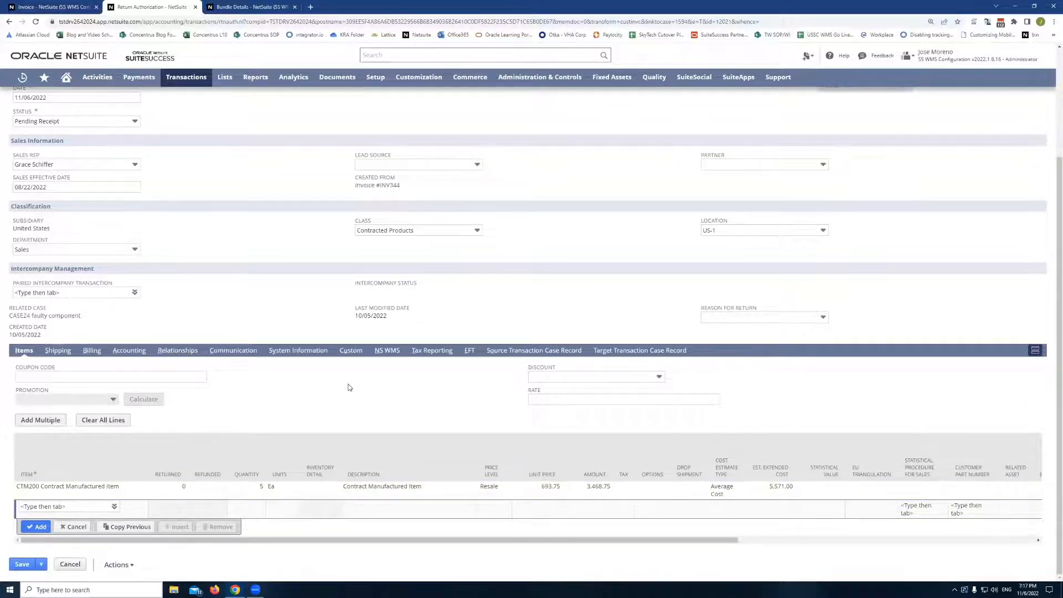
pyautogui.scroll(2, 396, 418)
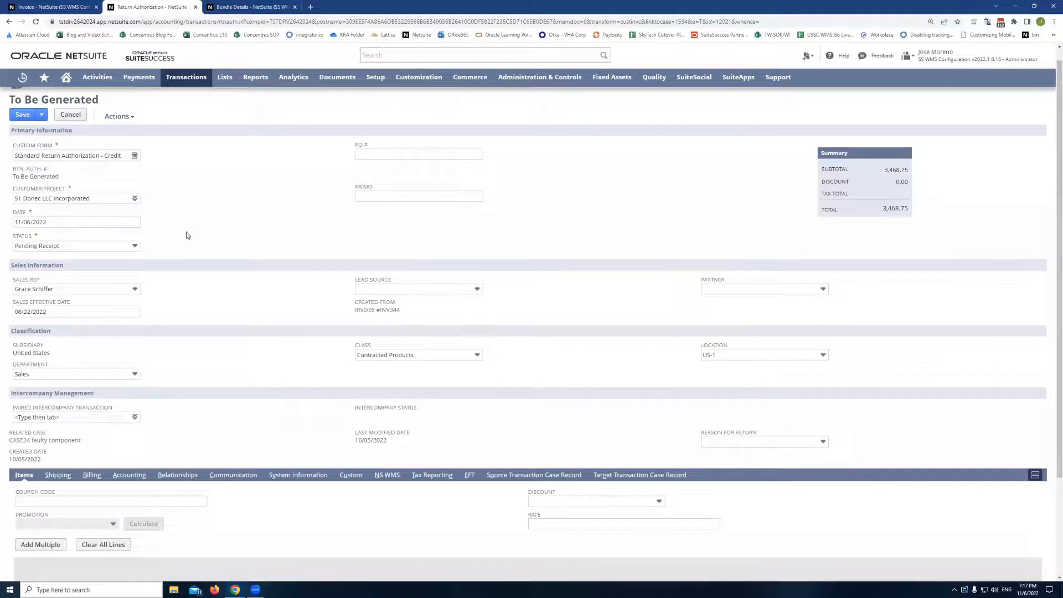
pyautogui.scroll(1, 111, 182)
pyautogui.click(22, 128)
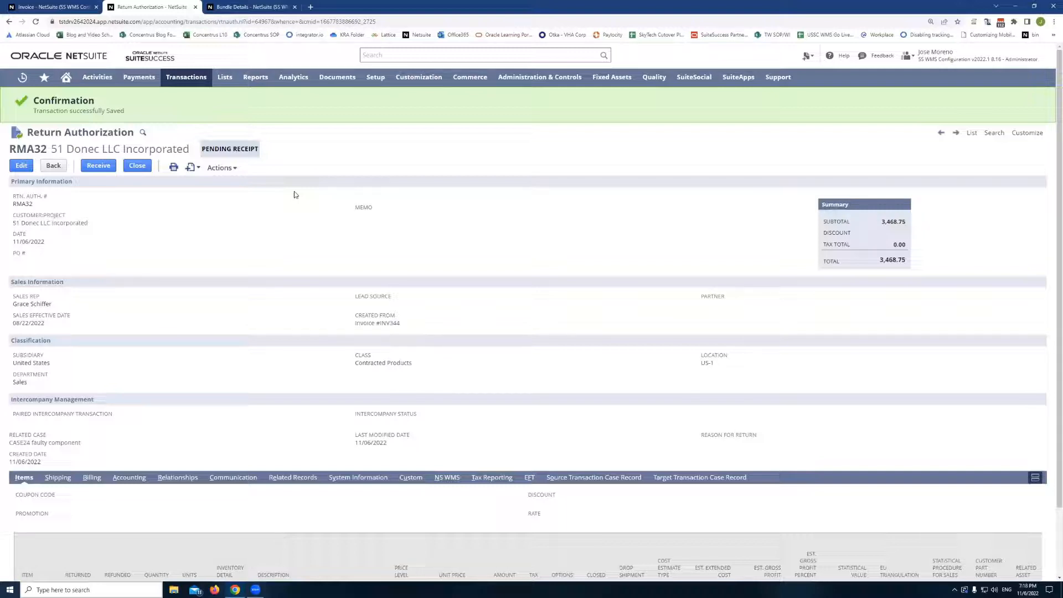
# - Open the related case in a new tab and examine its Source Transaction and Return Authorization fields
pyautogui.rightClick(53, 441)
pyautogui.click(83, 450)
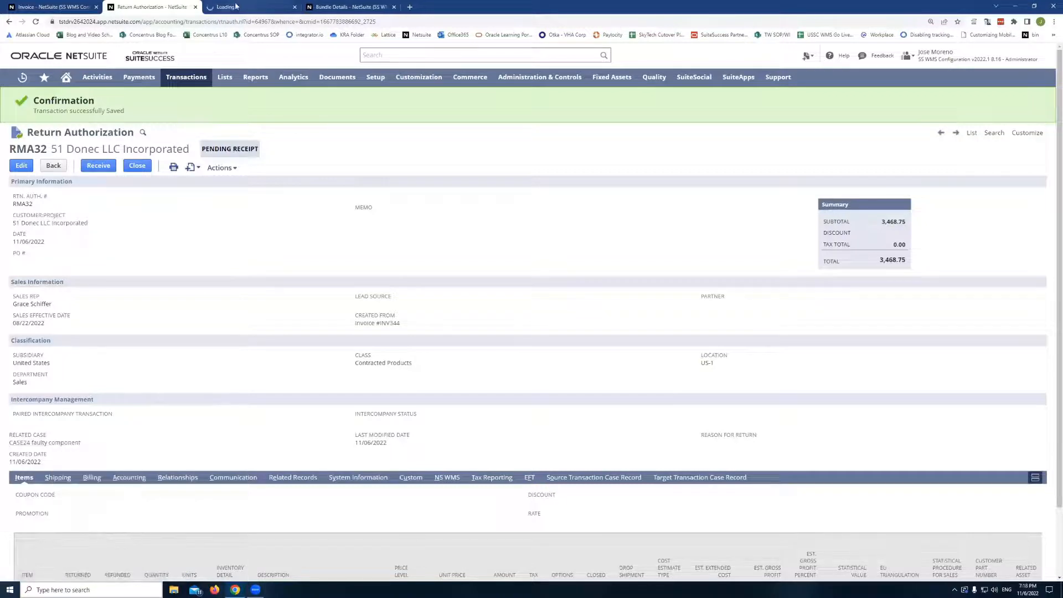
pyautogui.click(235, 7)
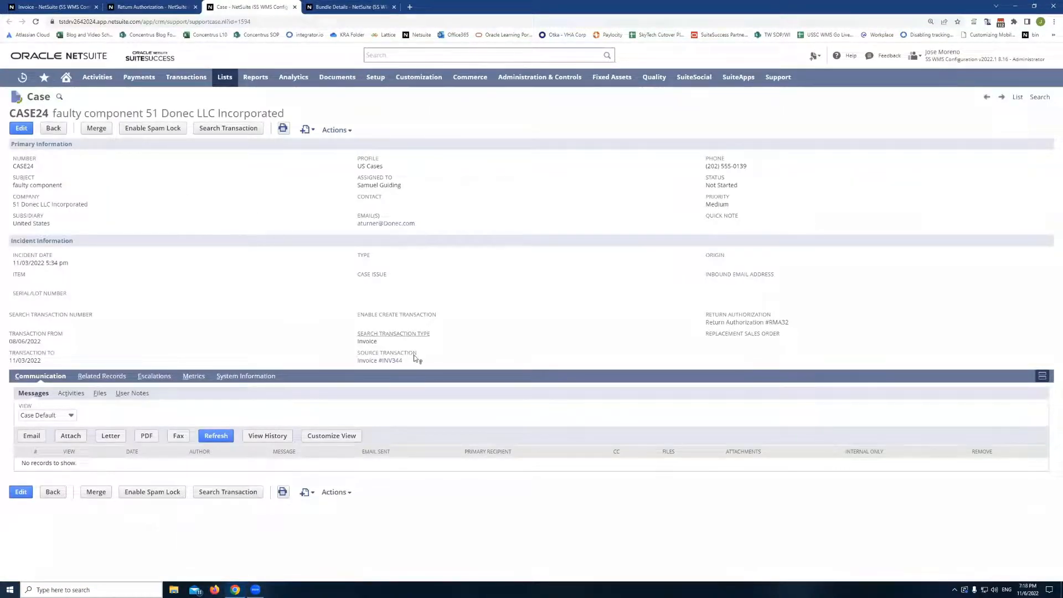
pyautogui.moveTo(417, 361); pyautogui.dragTo(311, 351)
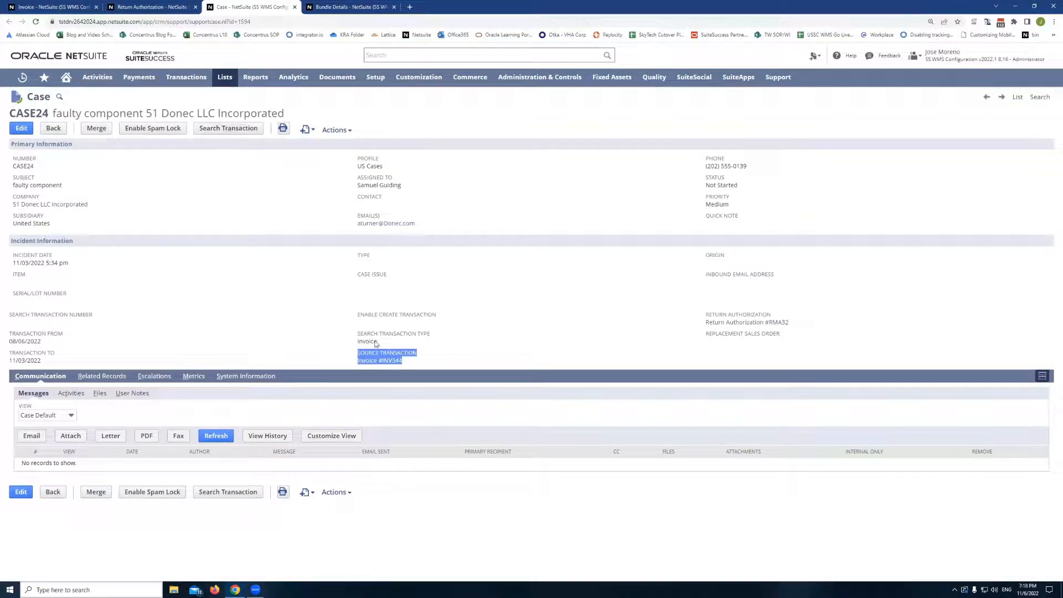
pyautogui.click(520, 342)
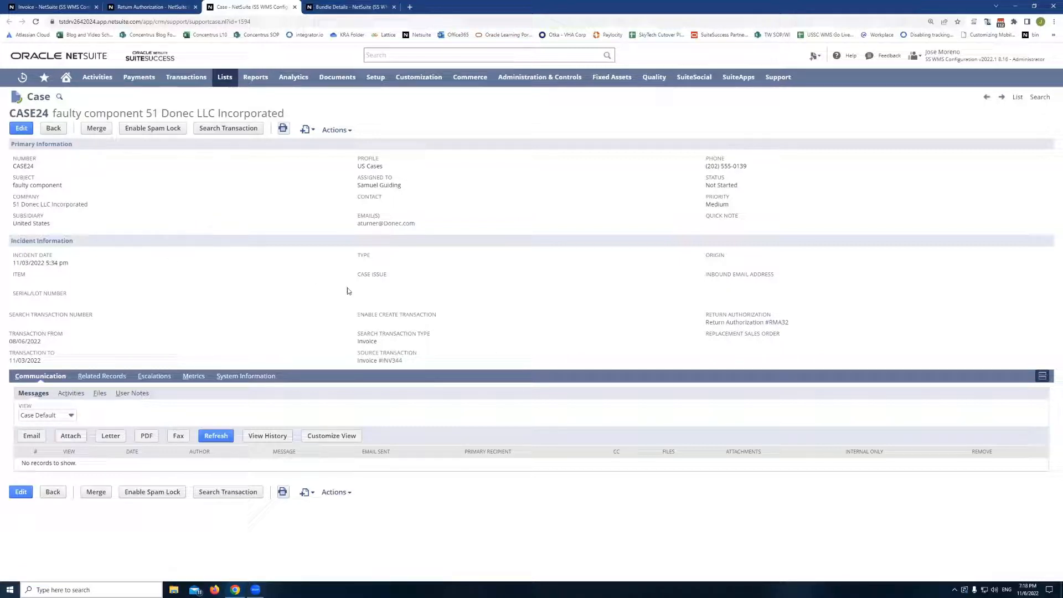
pyautogui.moveTo(789, 323); pyautogui.dragTo(707, 319)
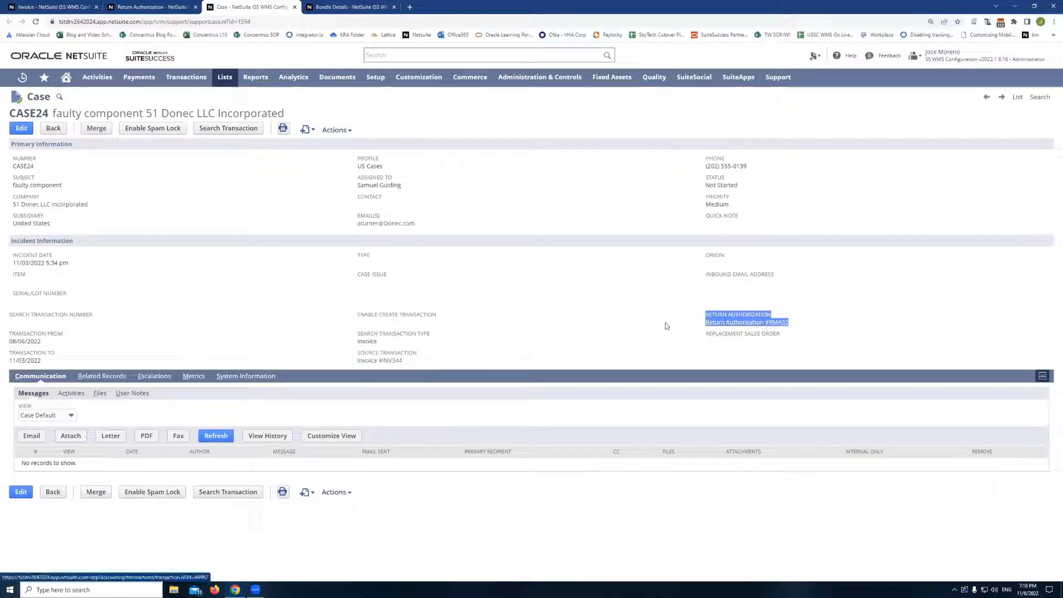
pyautogui.click(645, 311)
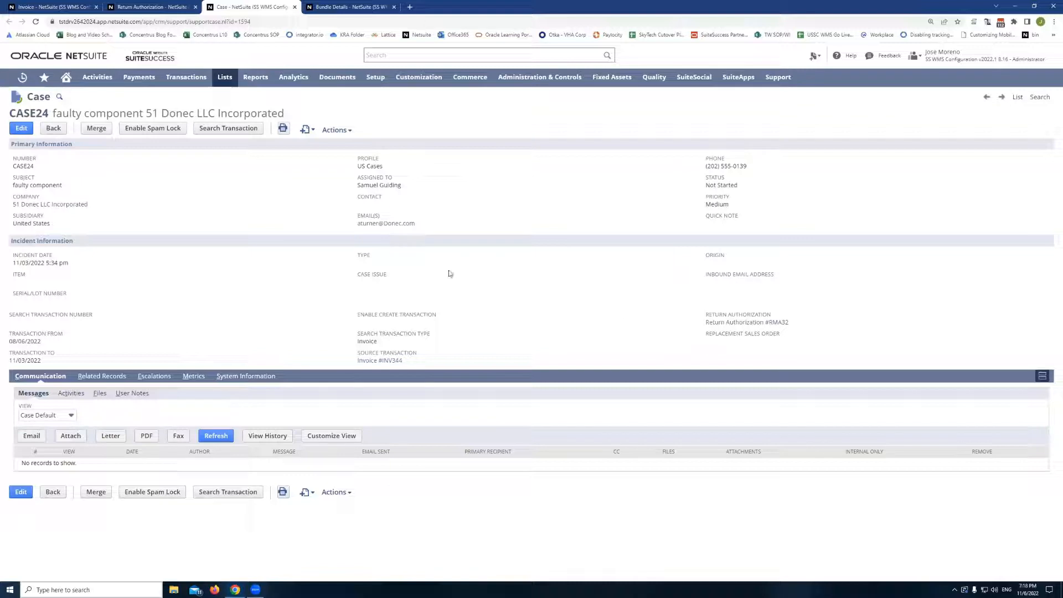
# - Search the case's transactions again and submit a replacement sales order for 5 of the CTM200 item from invoice INV344
pyautogui.click(217, 130)
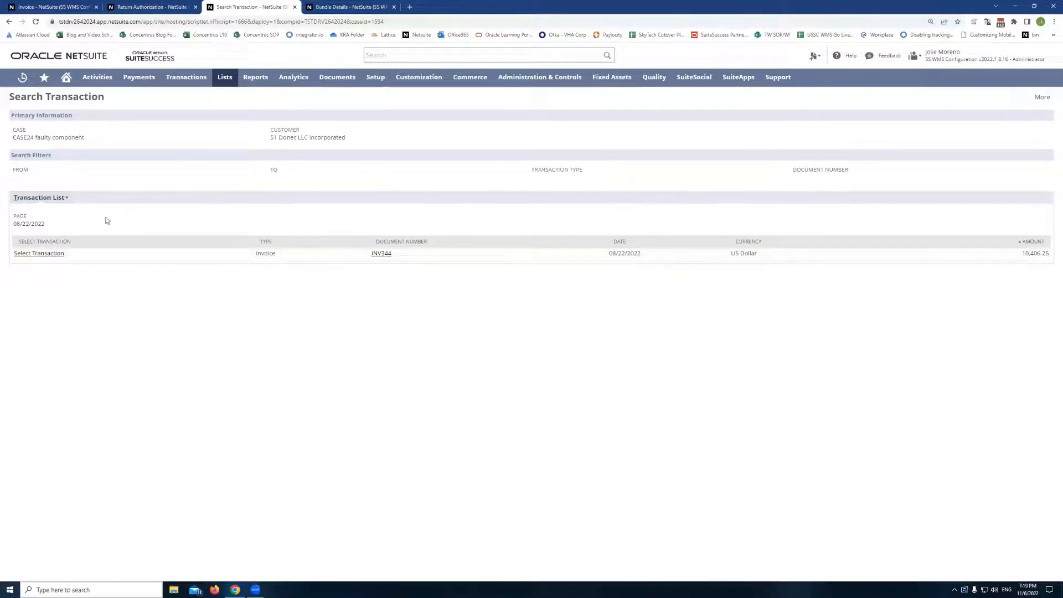
pyautogui.click(37, 253)
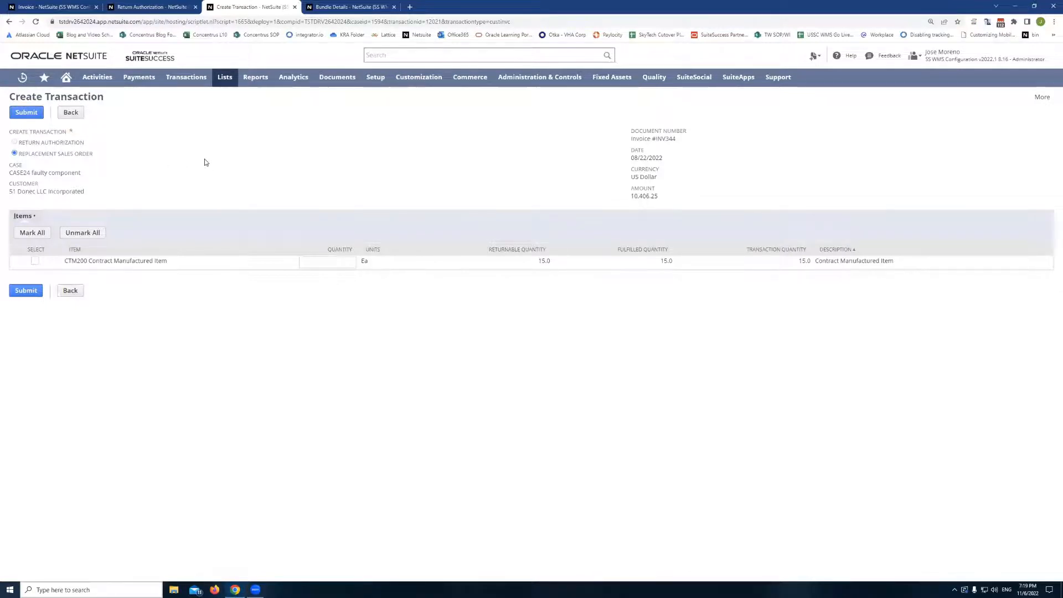
pyautogui.click(36, 261)
pyautogui.click(346, 263)
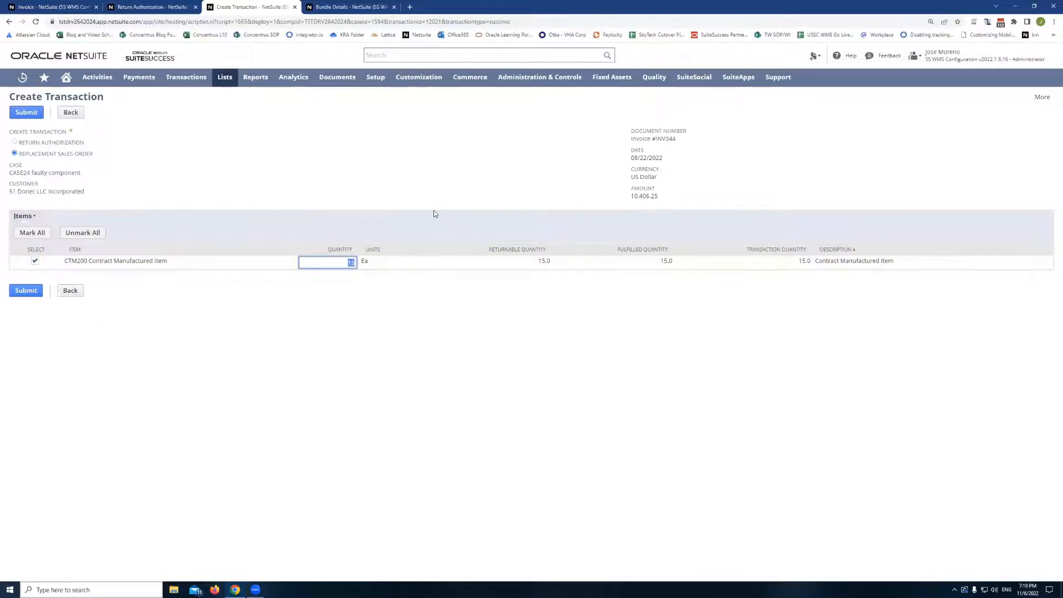
pyautogui.click(323, 184)
pyautogui.click(30, 117)
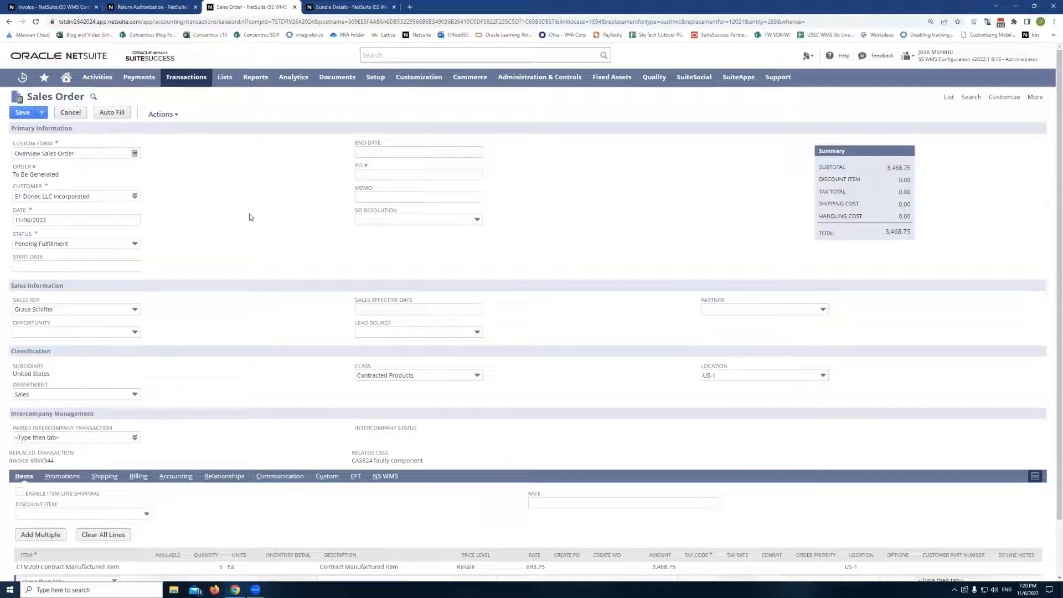
# - Set the sales order line's tax code to -Not Taxable-
pyautogui.scroll(-2, 221, 241)
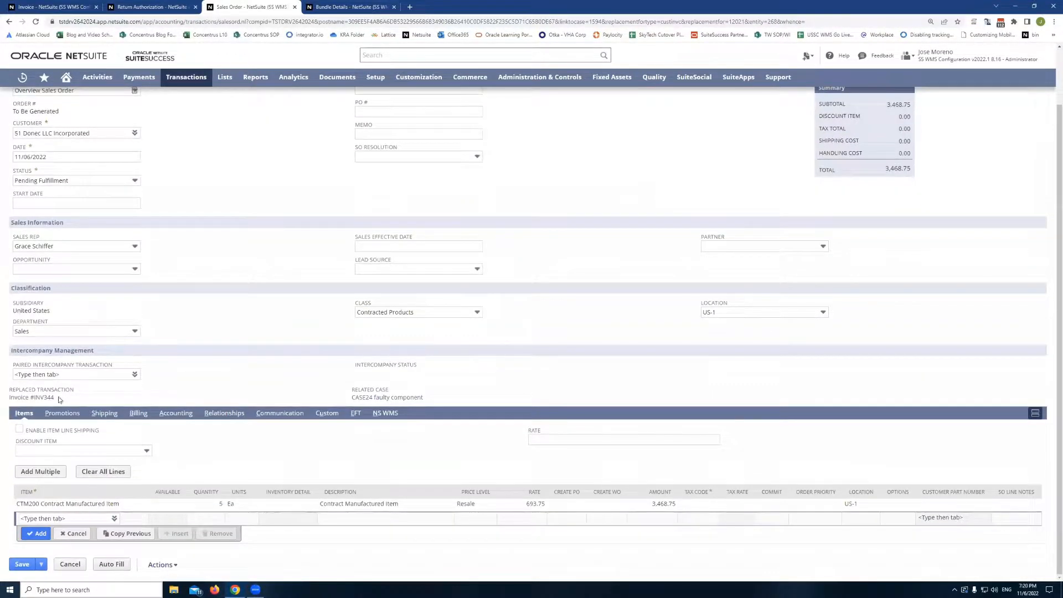
pyautogui.moveTo(59, 400); pyautogui.dragTo(10, 396)
pyautogui.click(60, 399)
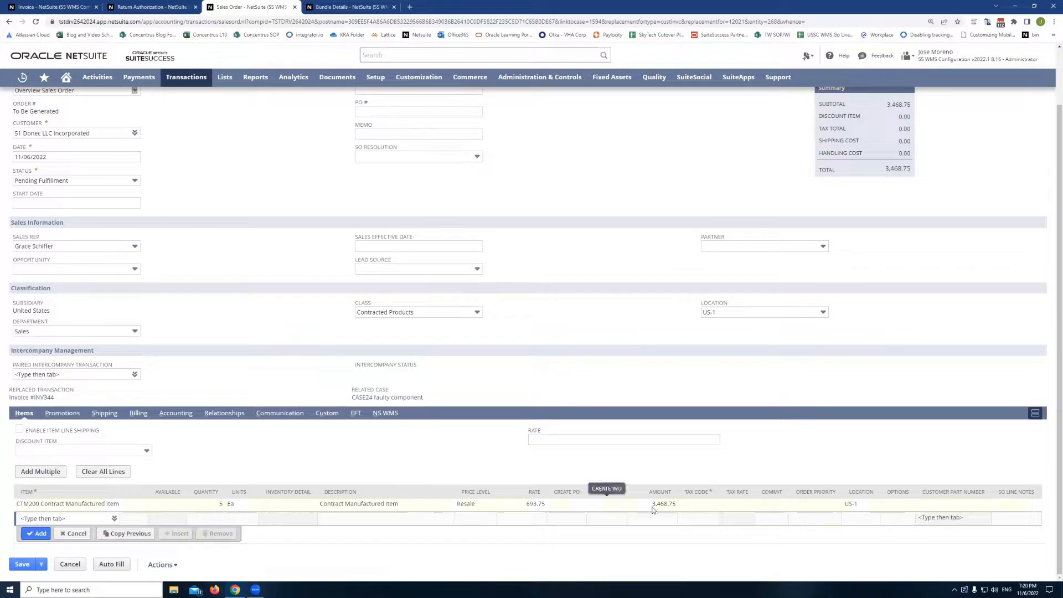
pyautogui.click(696, 512)
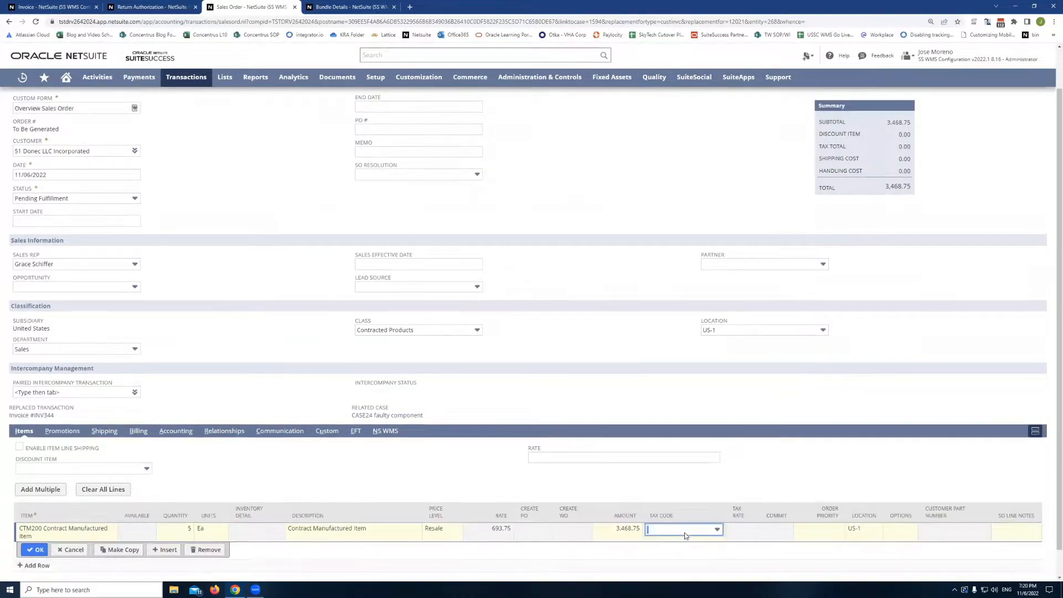
pyautogui.click(686, 533)
pyautogui.click(668, 565)
# - Review the sales order's Shipping subtab and return to the Items subtab
pyautogui.scroll(-1, 332, 443)
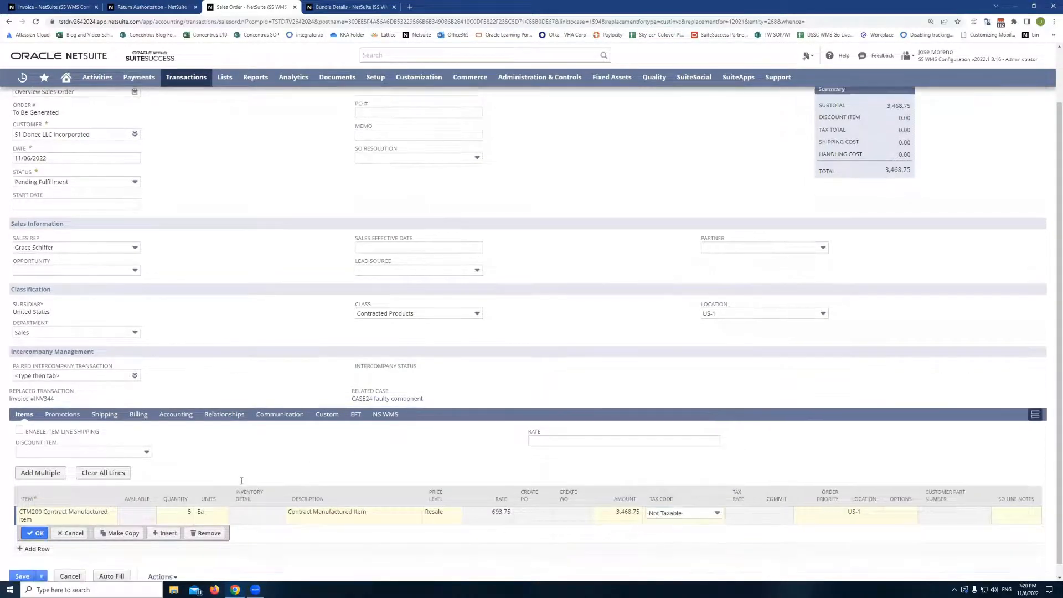
pyautogui.click(96, 404)
pyautogui.scroll(-3, 100, 425)
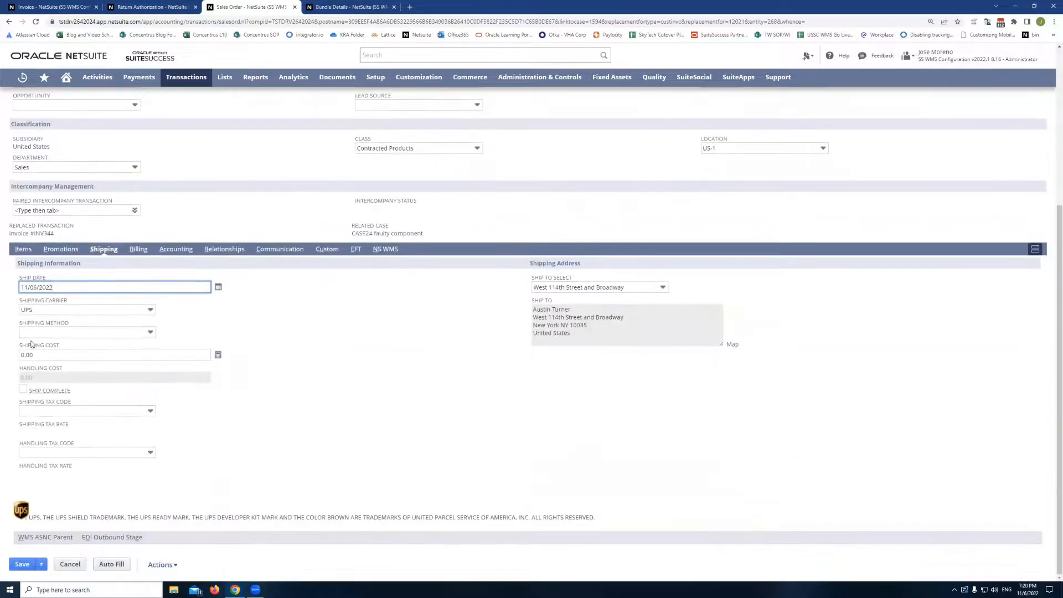
pyautogui.click(20, 250)
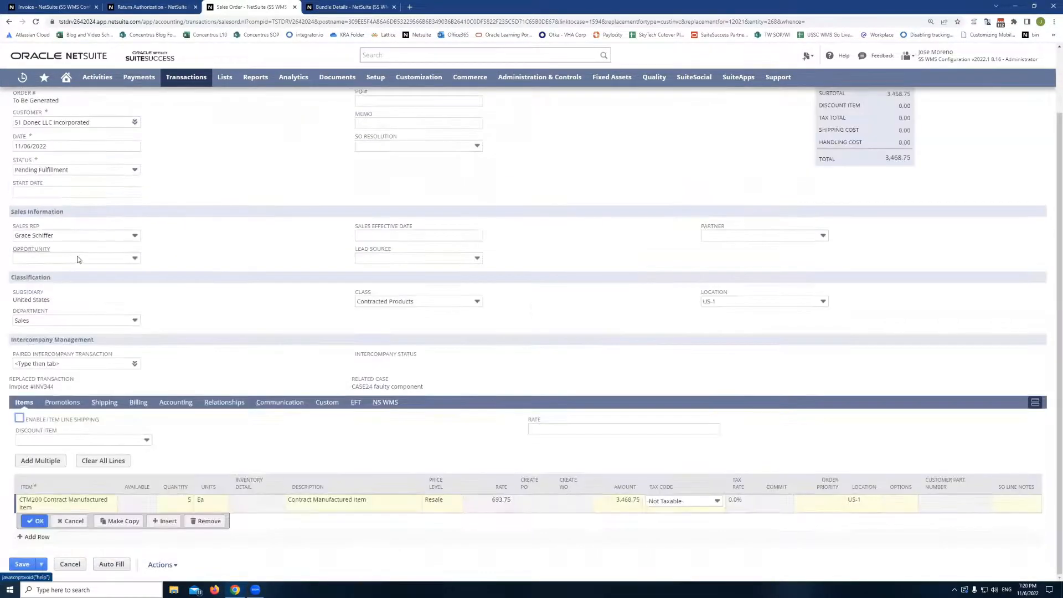
pyautogui.scroll(3, 192, 175)
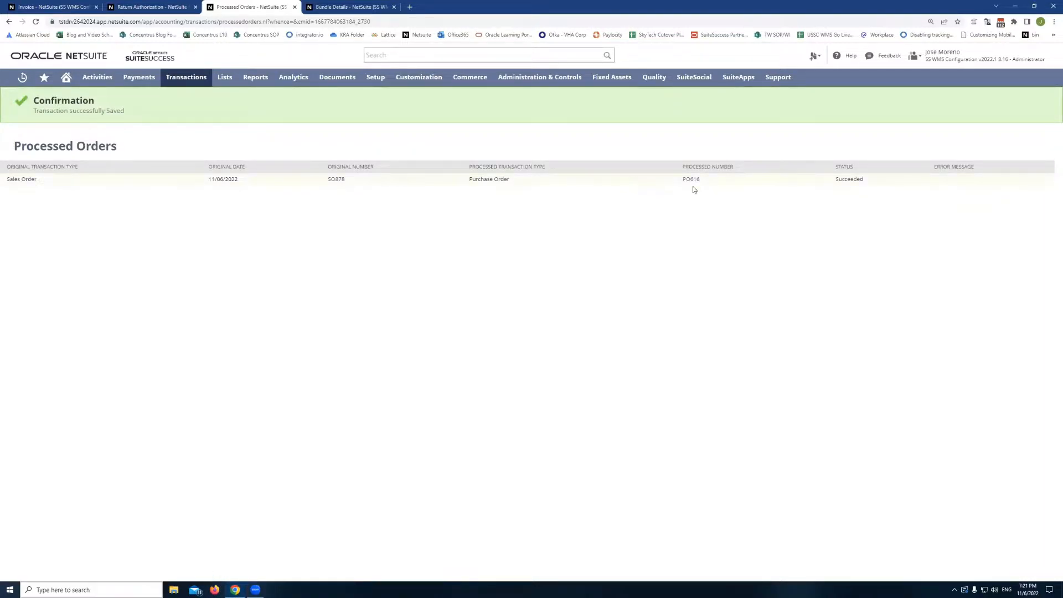
# - Open the processed sales order SO878 and follow its related case link
pyautogui.click(336, 180)
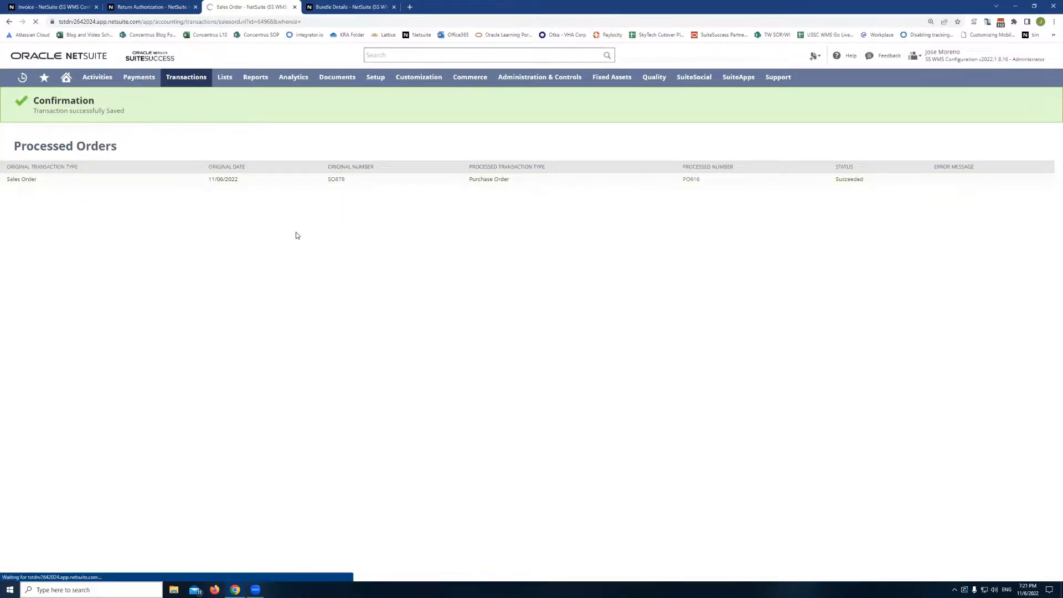
pyautogui.scroll(-1, 259, 246)
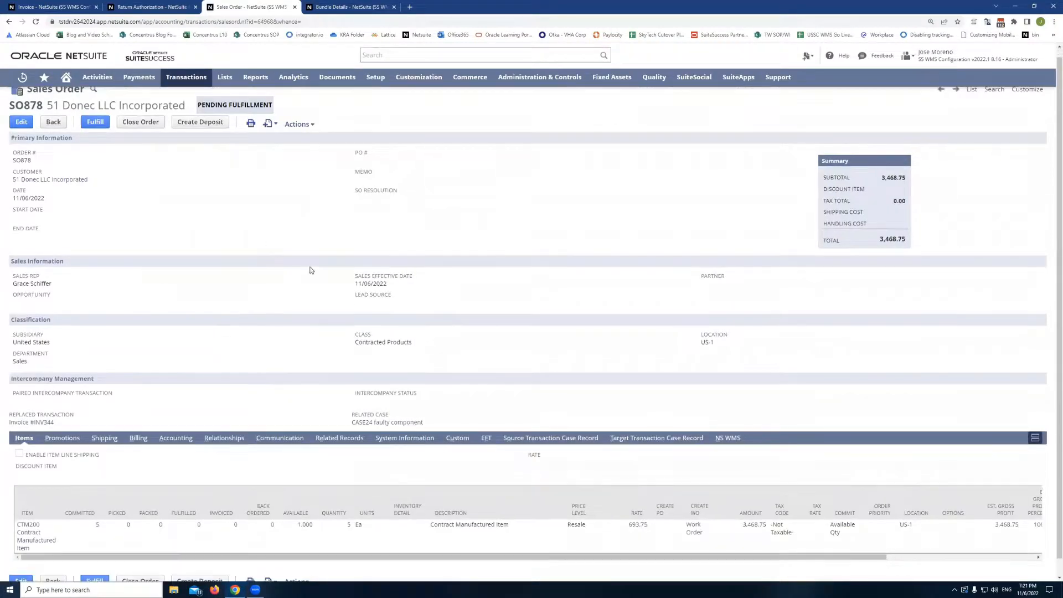
pyautogui.scroll(1, 262, 288)
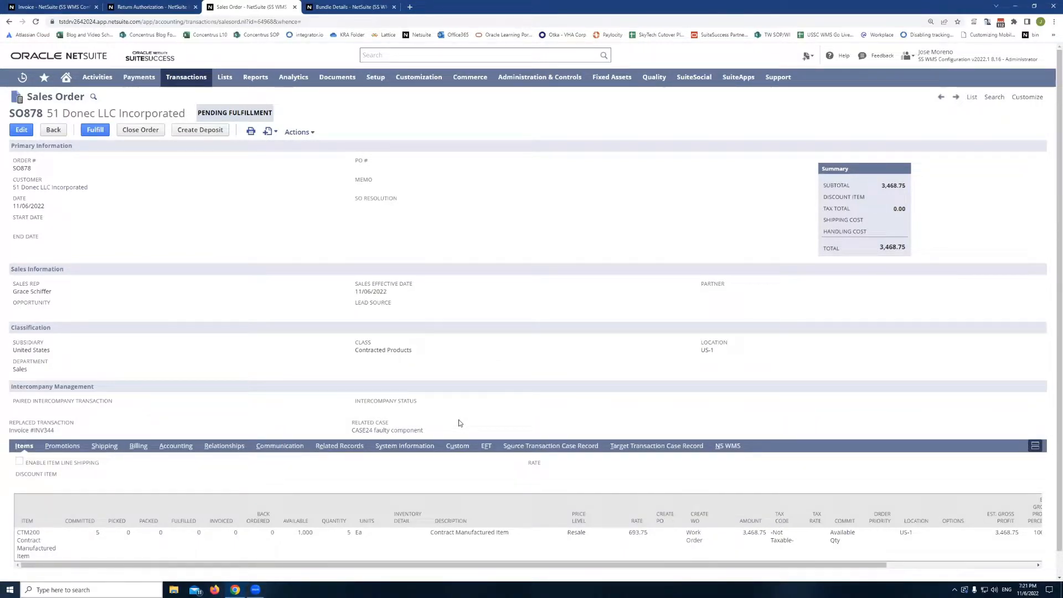
pyautogui.click(414, 431)
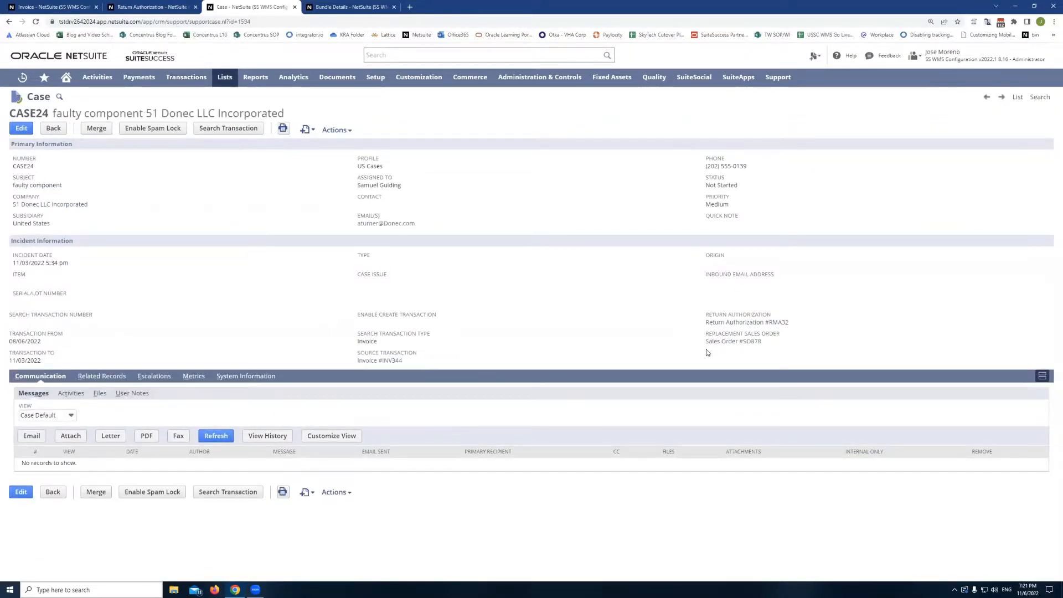
# - Examine the case's Replacement Sales Order field and switch back to the bundle details page
pyautogui.moveTo(770, 345); pyautogui.dragTo(657, 334)
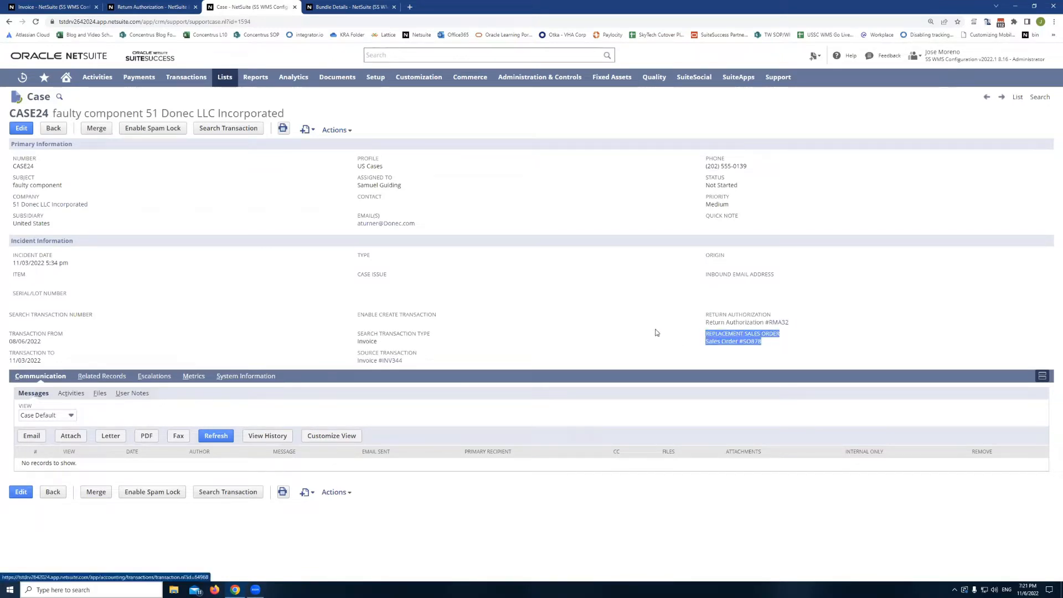
pyautogui.click(657, 333)
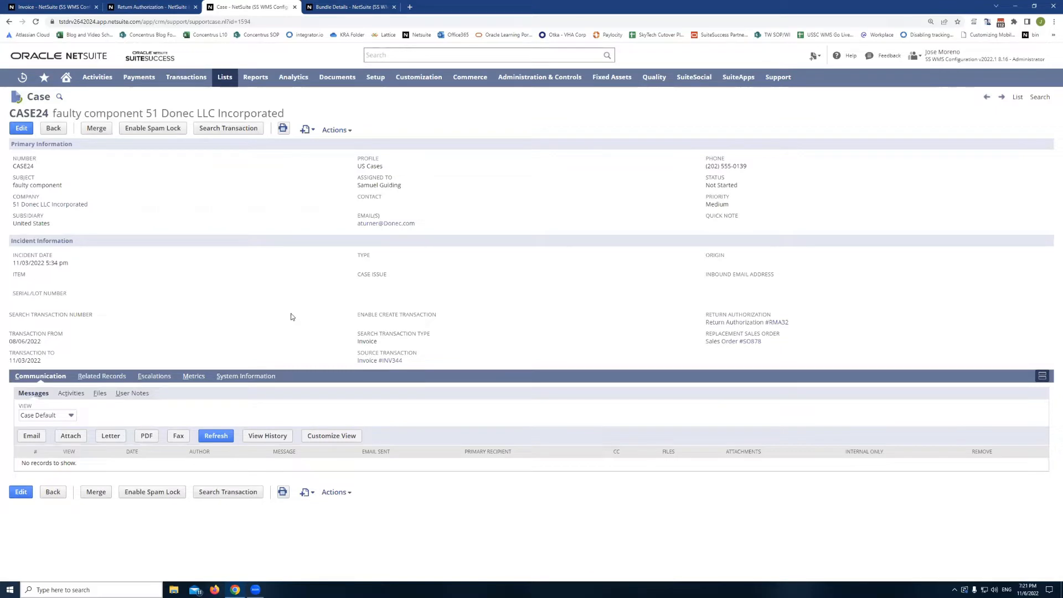
pyautogui.click(344, 7)
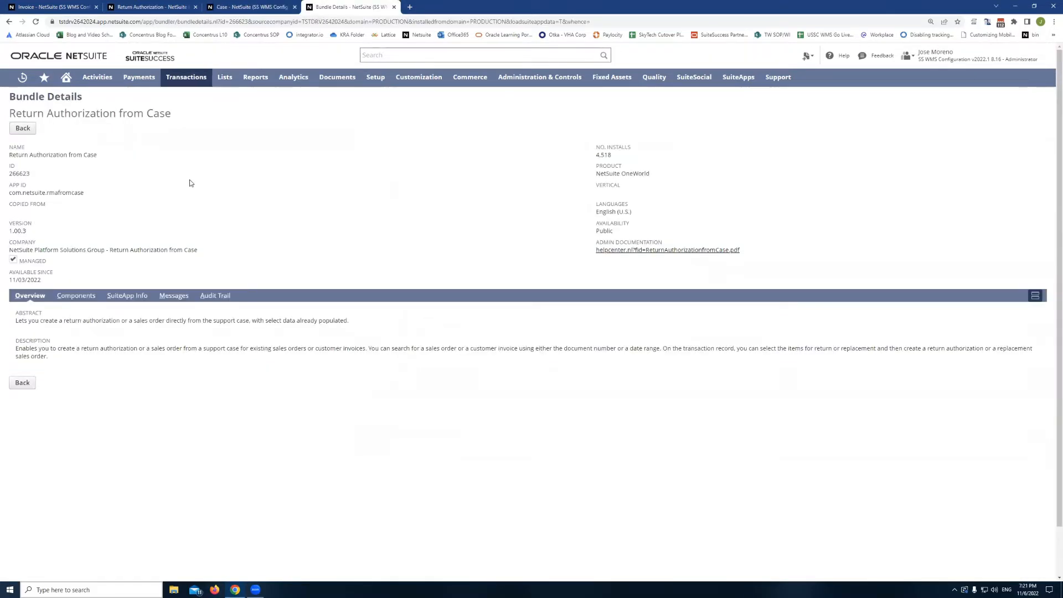